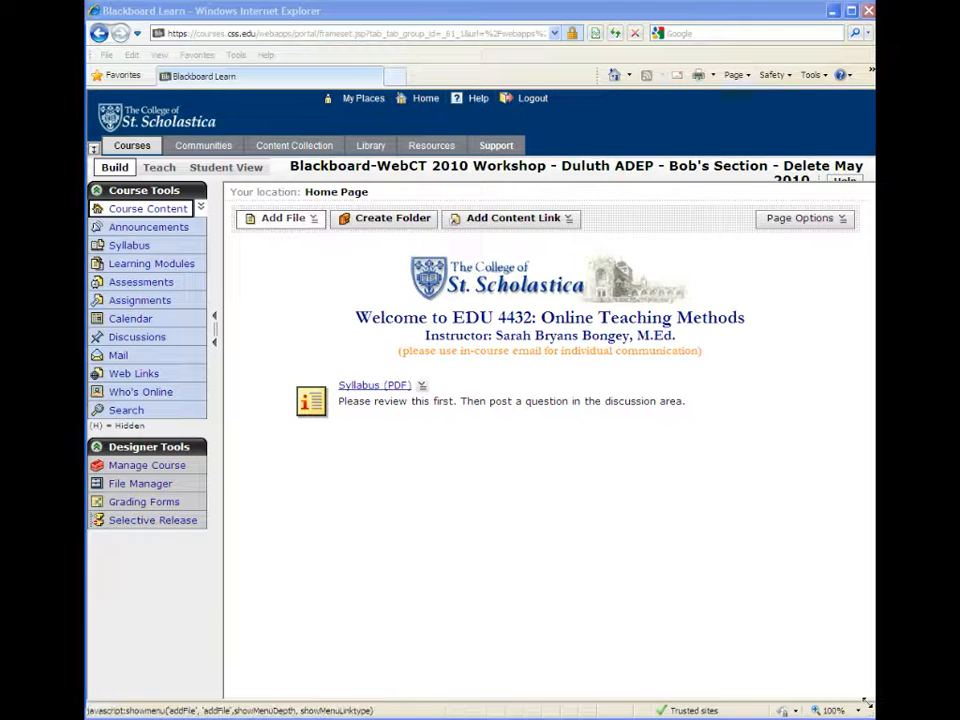
# - Start adding a file to the home page by browsing for existing files
pyautogui.click(283, 218)
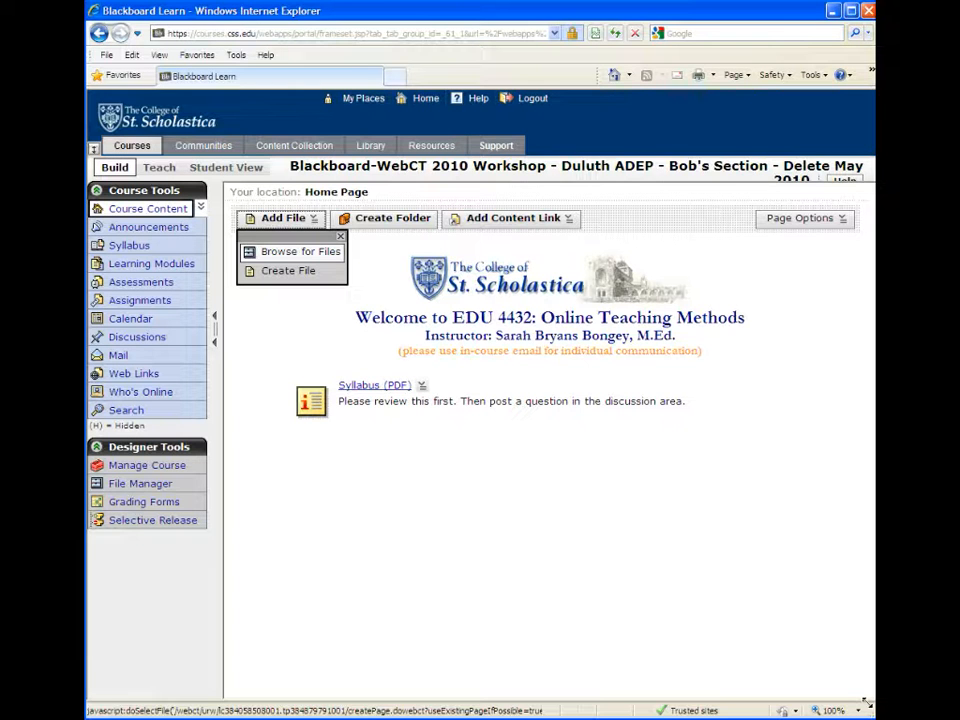
pyautogui.click(300, 251)
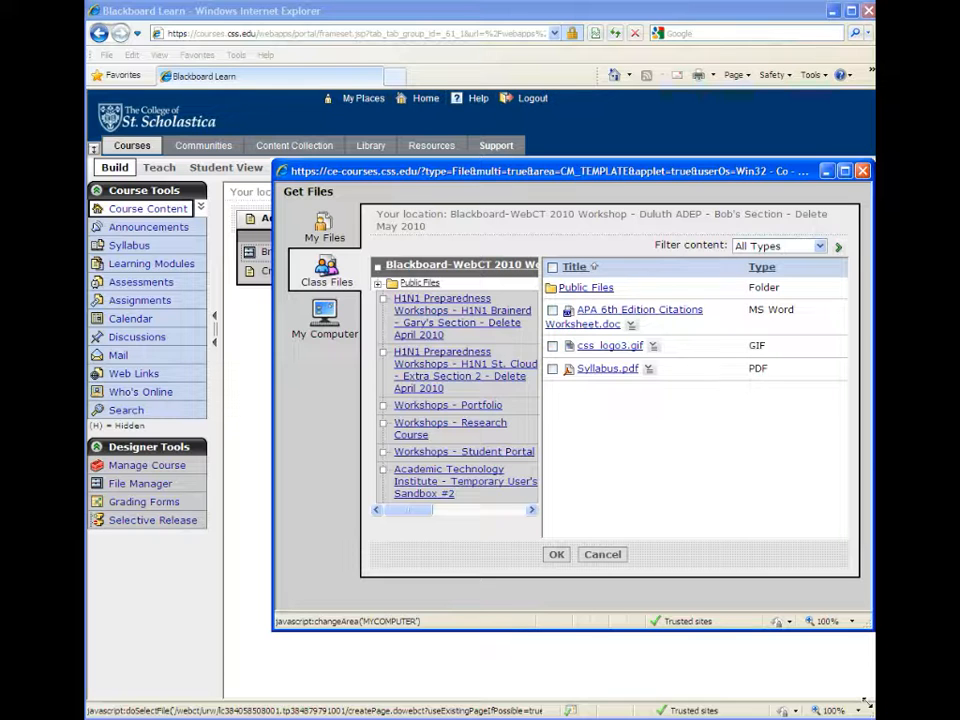
# - Upload Online Orientation Advisory Group.pdf from the Desktop via My Computer and confirm
pyautogui.click(325, 318)
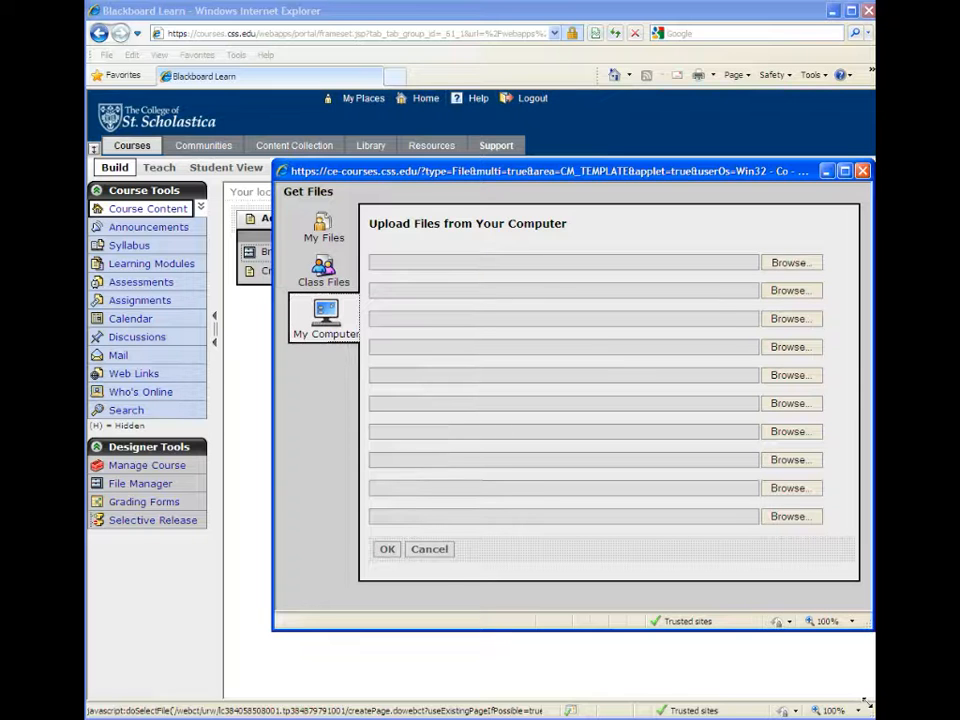
pyautogui.click(794, 261)
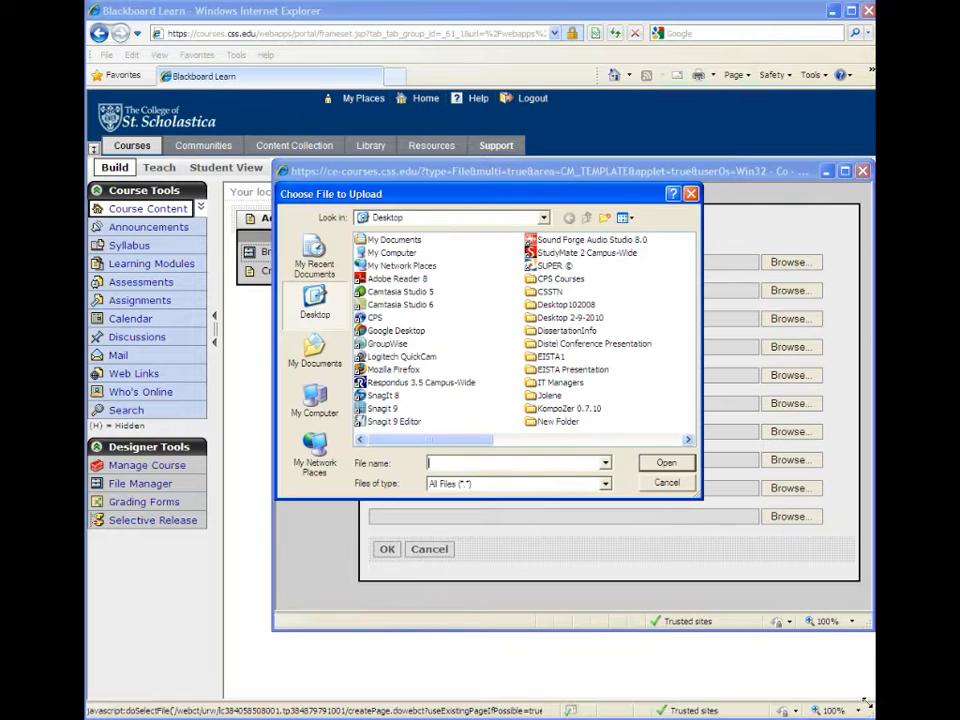
pyautogui.scroll(-3, 520, 330)
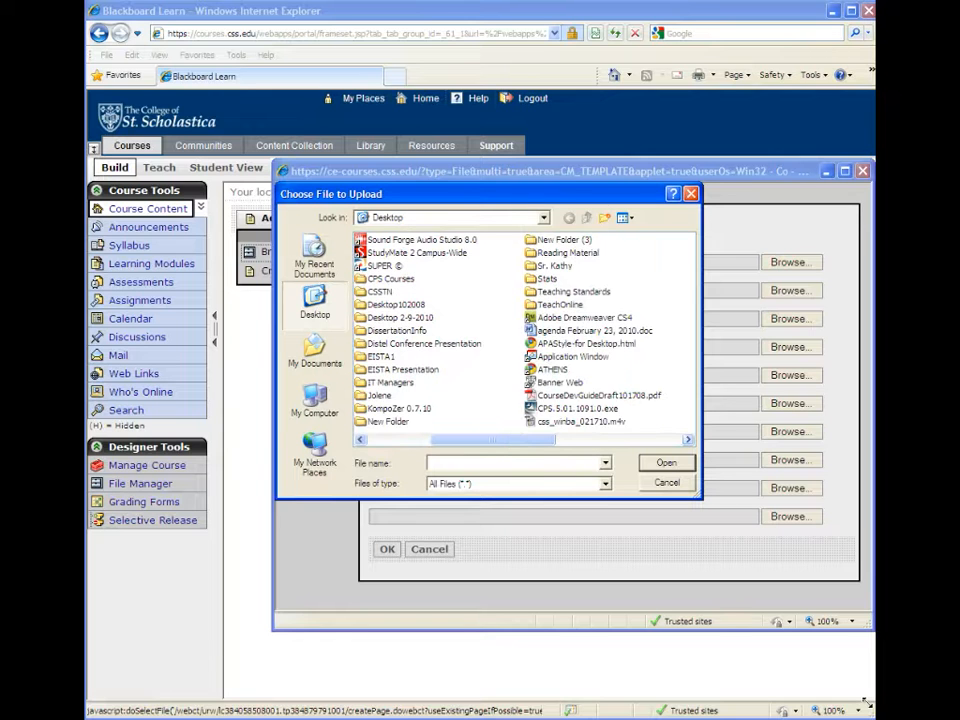
pyautogui.scroll(-3, 520, 330)
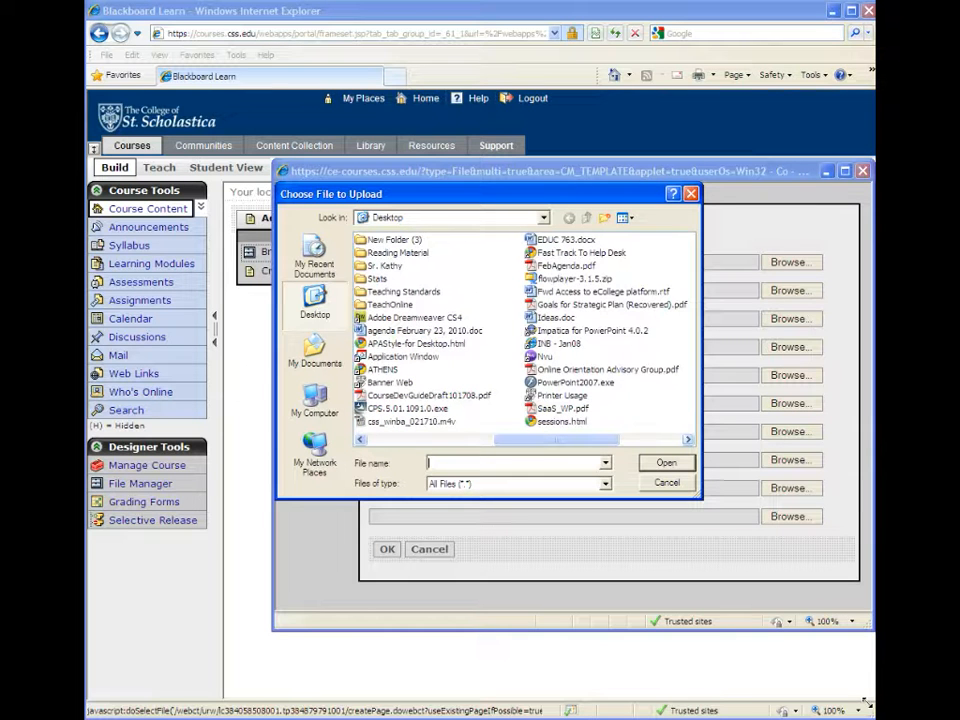
pyautogui.scroll(-3, 520, 330)
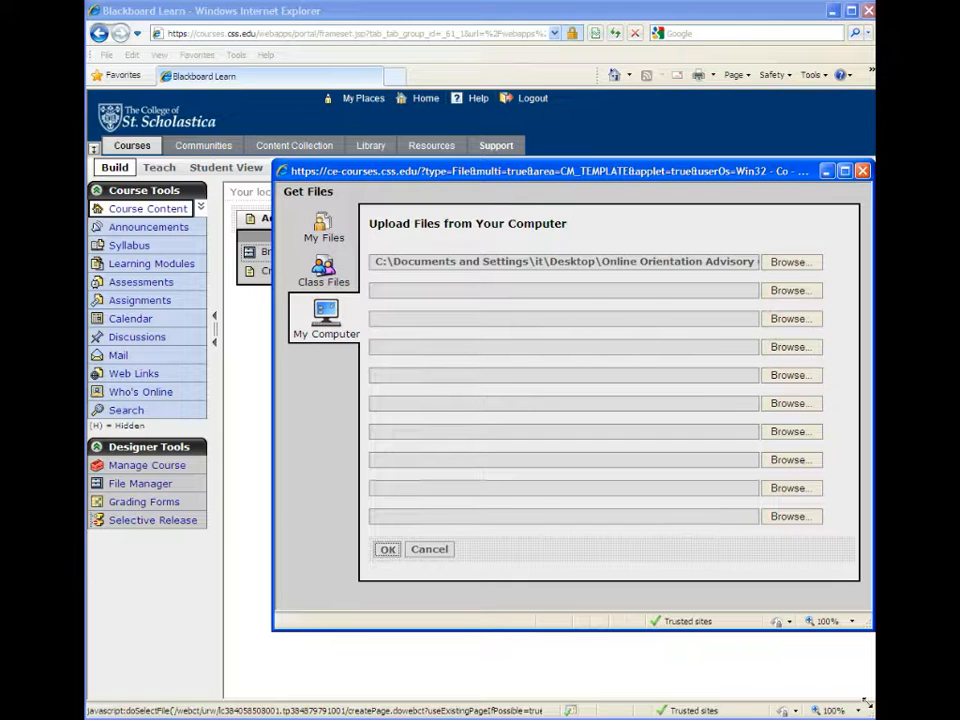
pyautogui.press('Return')
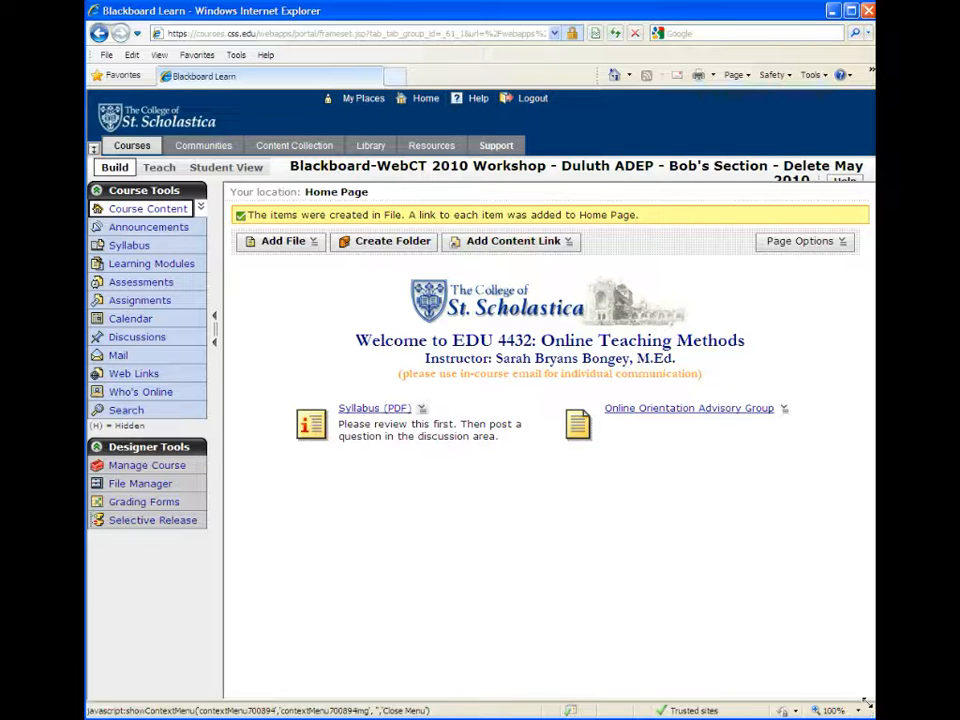
# - Bring up the actions for the new Online Orientation Advisory Group link
pyautogui.click(783, 408)
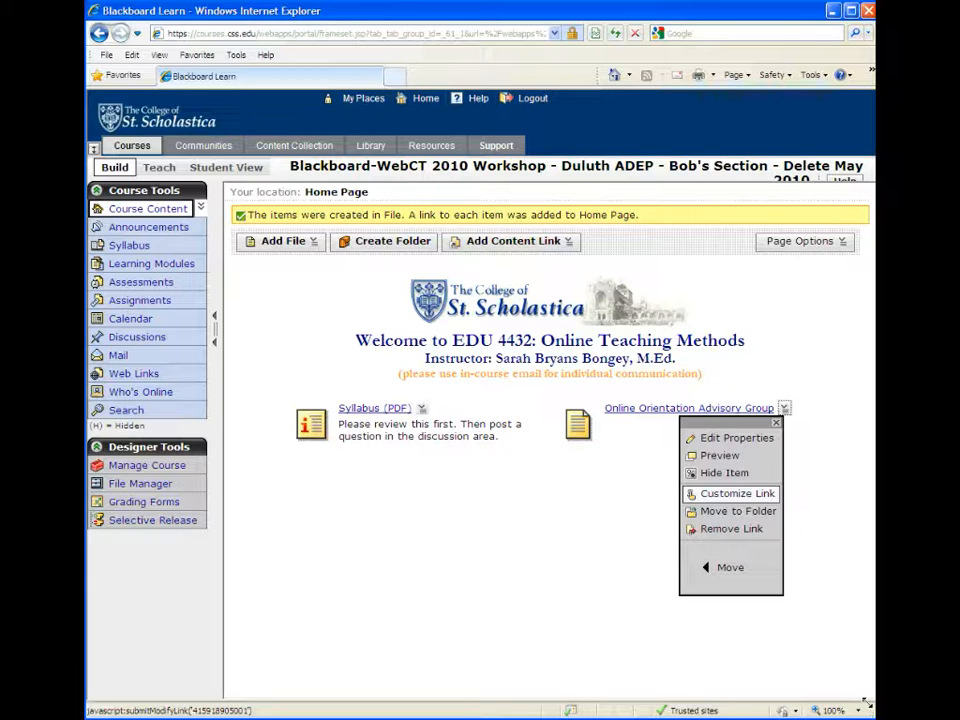
# - Customize the link: open in a new window, shorten the title to Online Orientation, move to its description
pyautogui.click(737, 493)
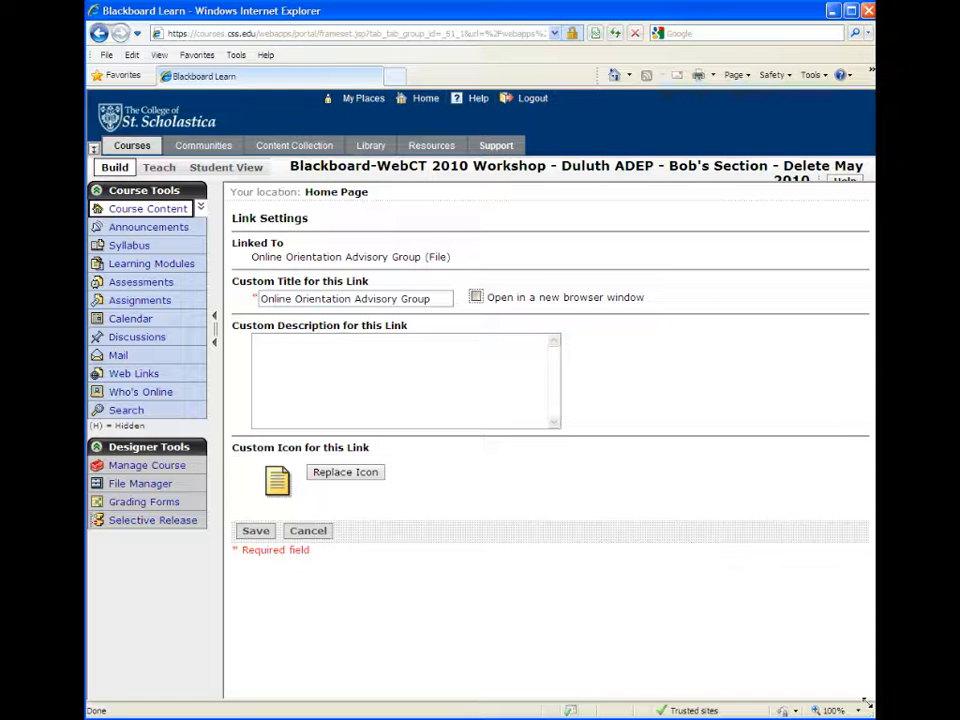
pyautogui.click(476, 297)
pyautogui.hotkey('ctrl', 'shift', 'Left')
pyautogui.hotkey('ctrl', 'shift', 'Left')
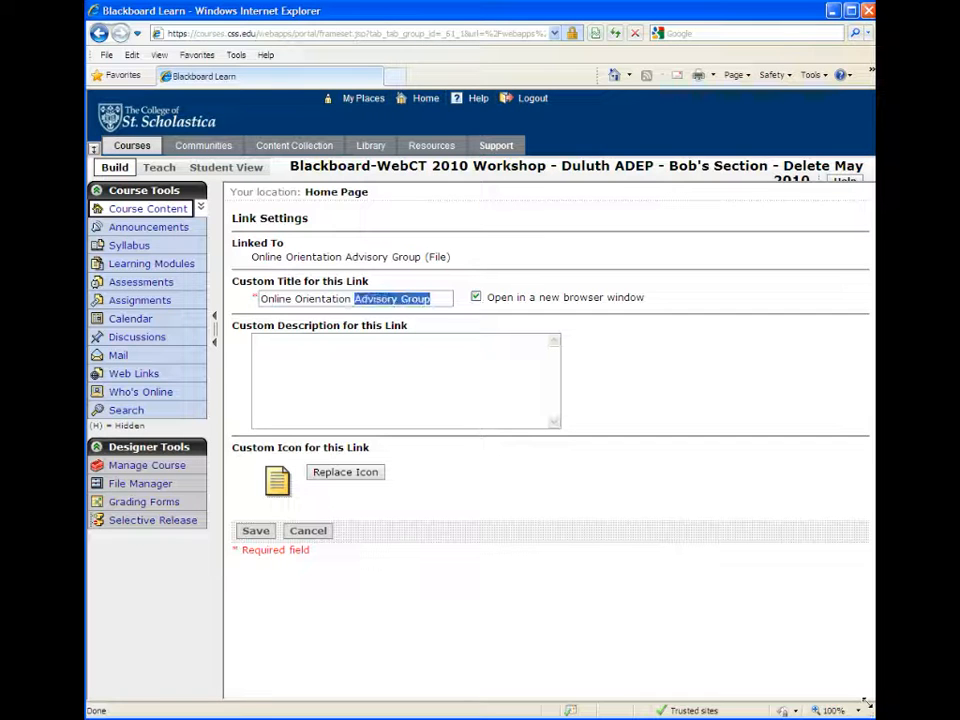
pyautogui.hotkey('ctrl', 'shift', 'Left')
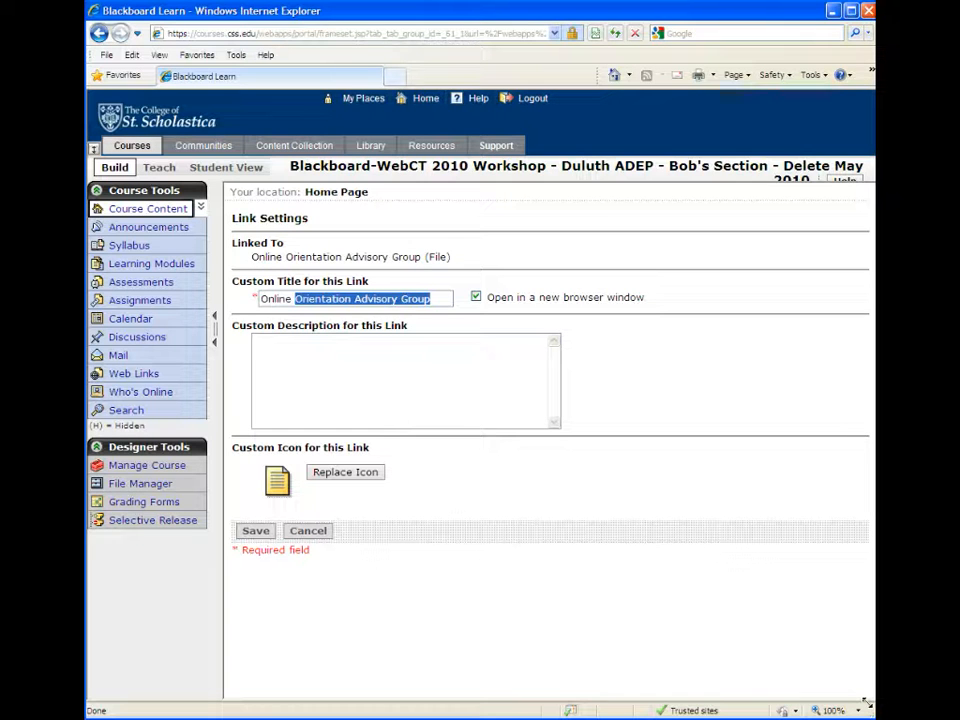
pyautogui.write('Orientation')
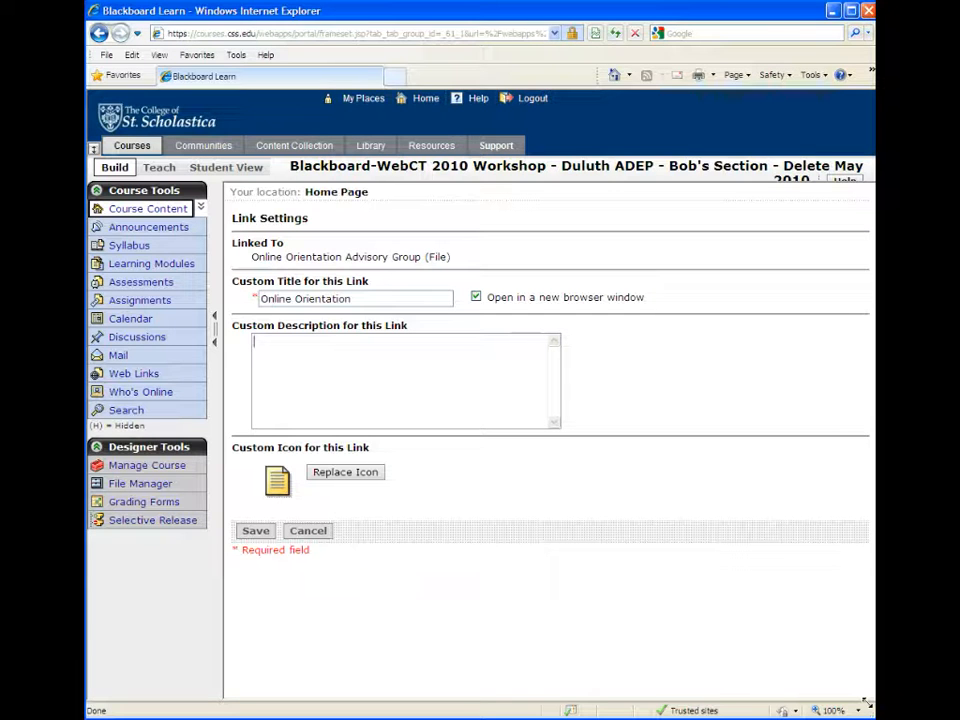
pyautogui.press('Tab')
pyautogui.write('Please')
pyautogui.write(' see th')
pyautogui.write('is file for more more information')
pyautogui.write(' about an online orientation.')
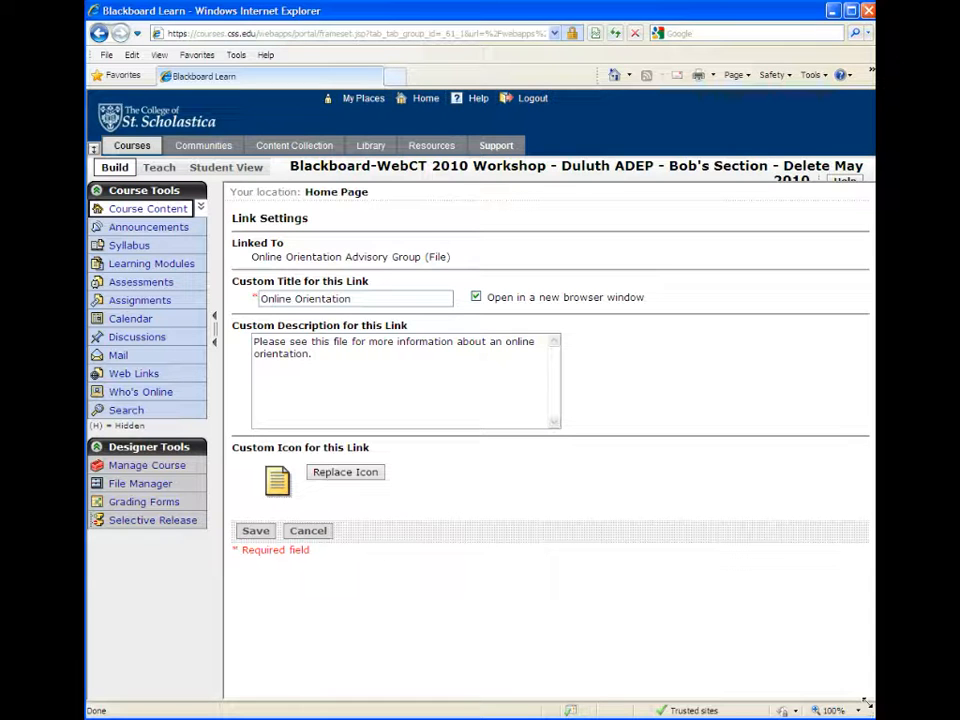
# - Save the Online Orientation link settings, then expand the Web Link content type under Add Content Link
pyautogui.click(255, 530)
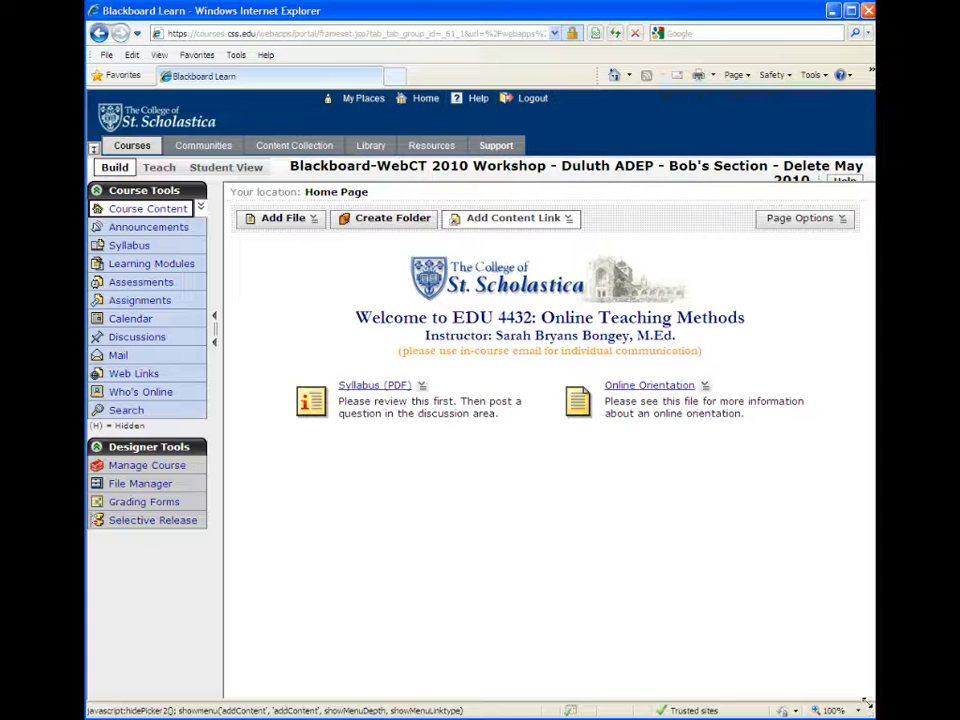
pyautogui.click(512, 217)
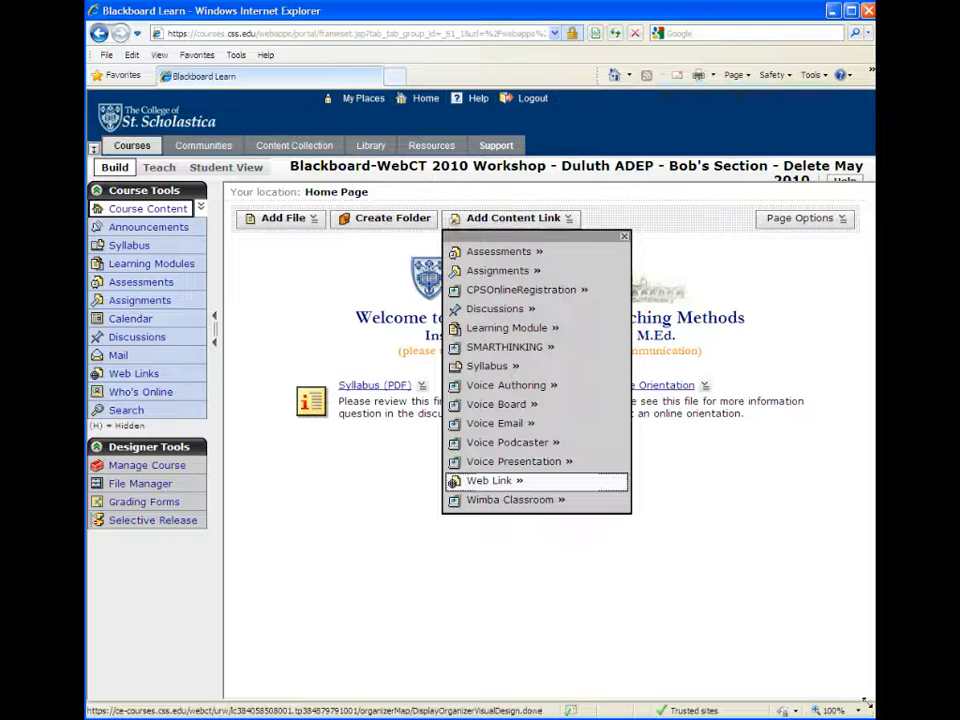
pyautogui.click(489, 480)
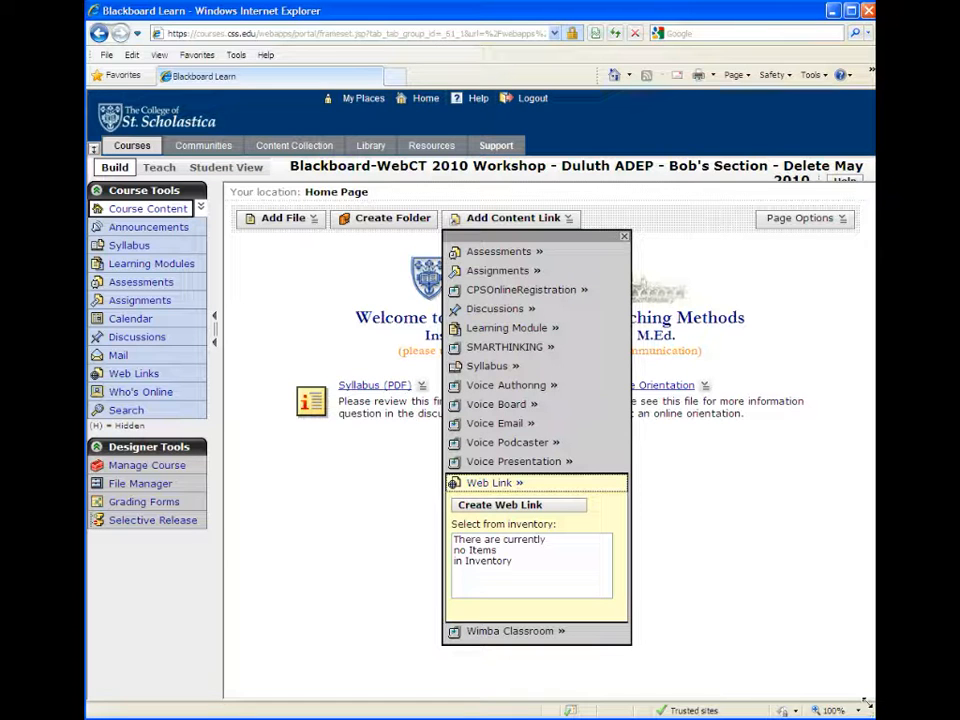
pyautogui.click(500, 504)
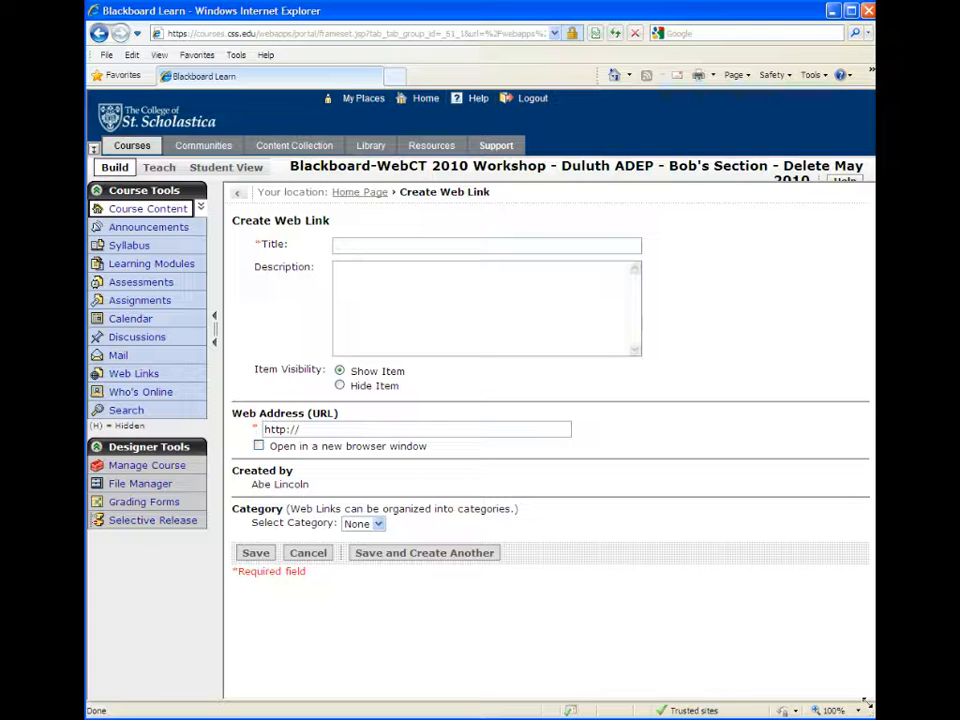
pyautogui.write('The College of St. Scholastica')
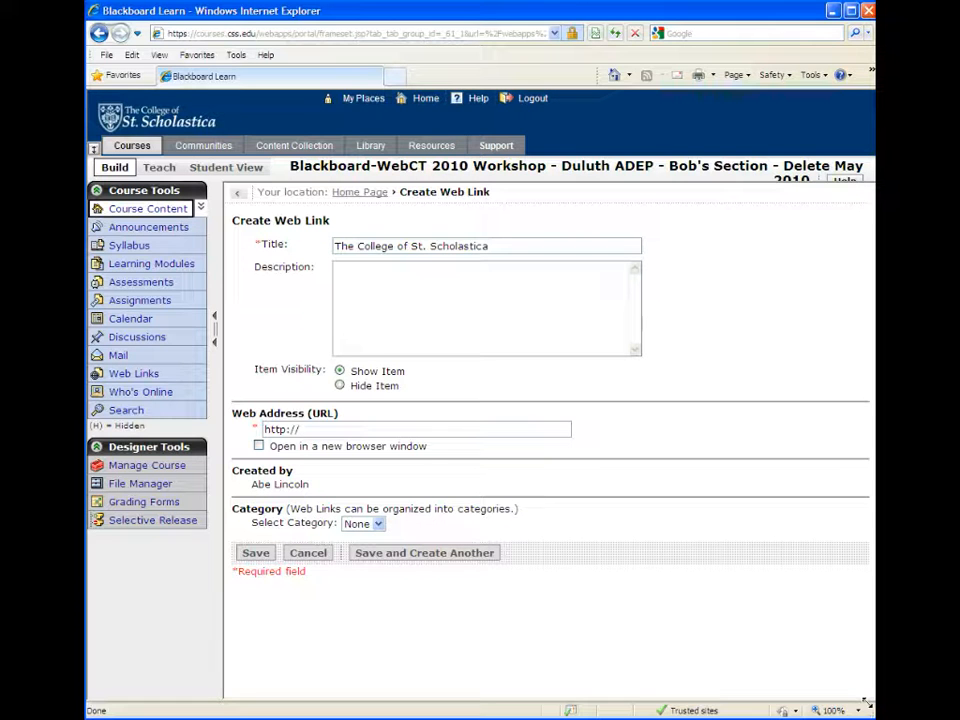
pyautogui.press('Tab')
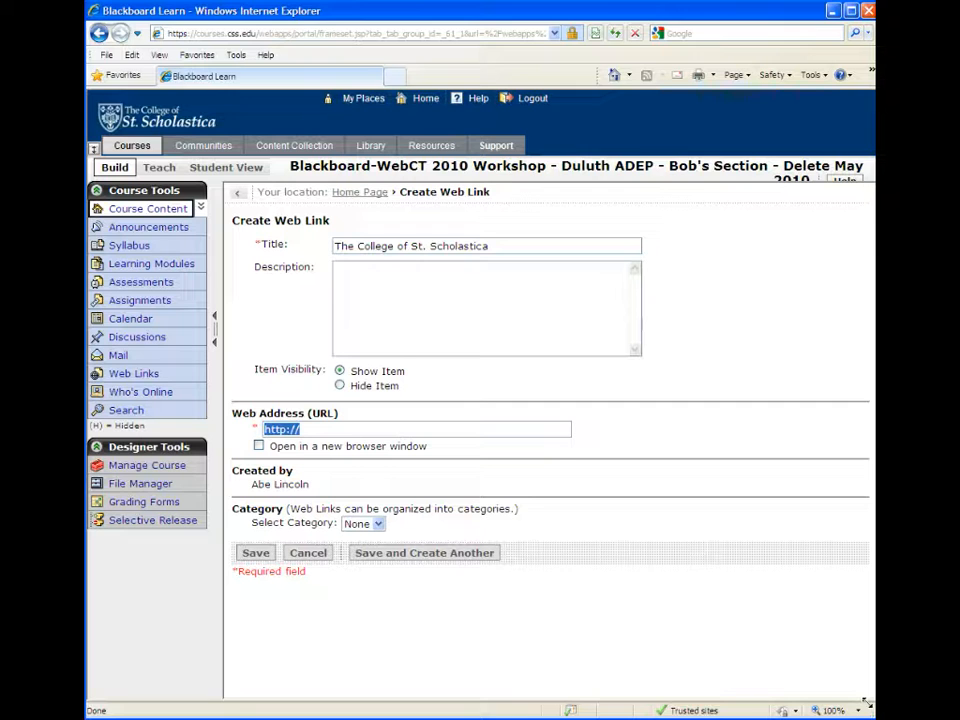
pyautogui.write('R:\\WEB\\Resources\\IT\\ATC')
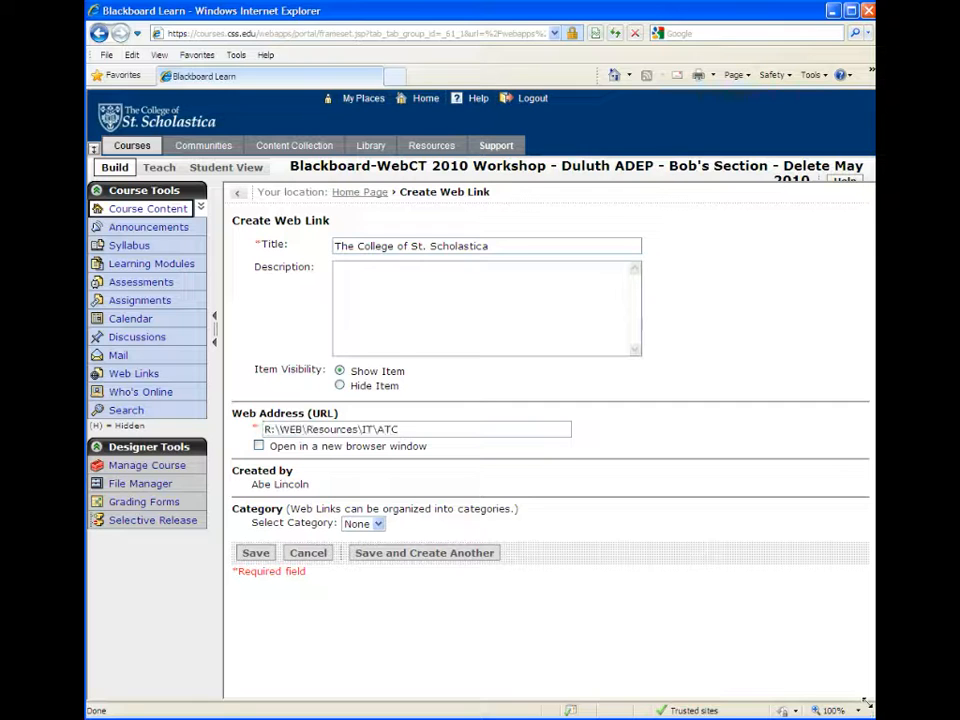
pyautogui.hotkey('shift', 'Home')
pyautogui.hotkey('shift', 'Home')
pyautogui.write('http')
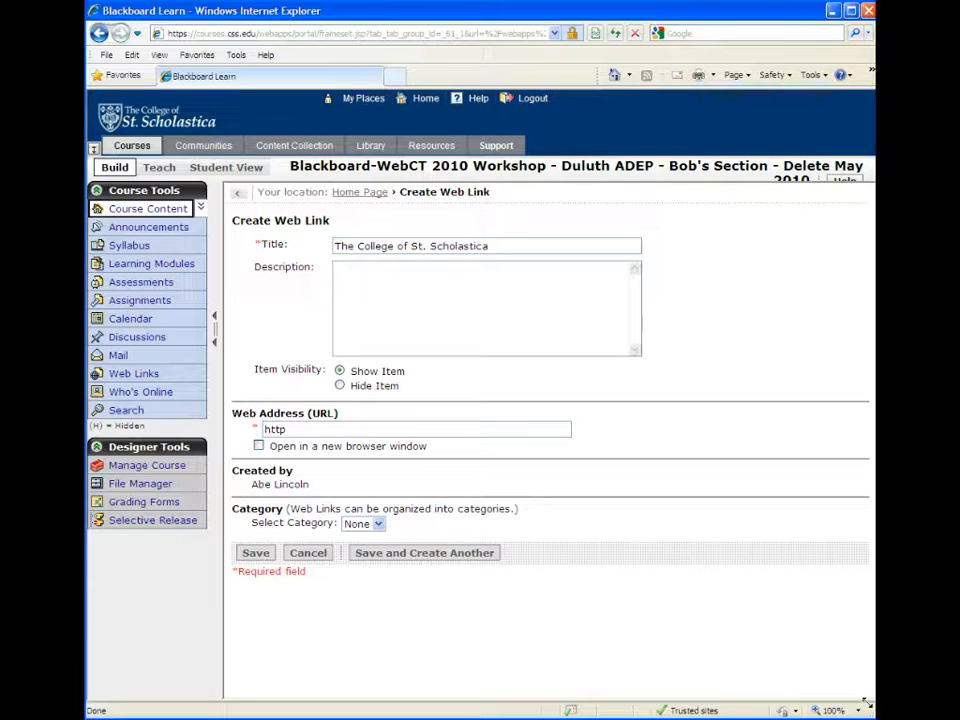
pyautogui.write('://c')
pyautogui.write('ss')
pyautogui.press('BackSpace')
pyautogui.press('BackSpace')
pyautogui.press('BackSpace')
pyautogui.write('www.css.edu')
# - Make the link open in a new browser window and save it to the home page
pyautogui.press('Tab')
pyautogui.press('space')
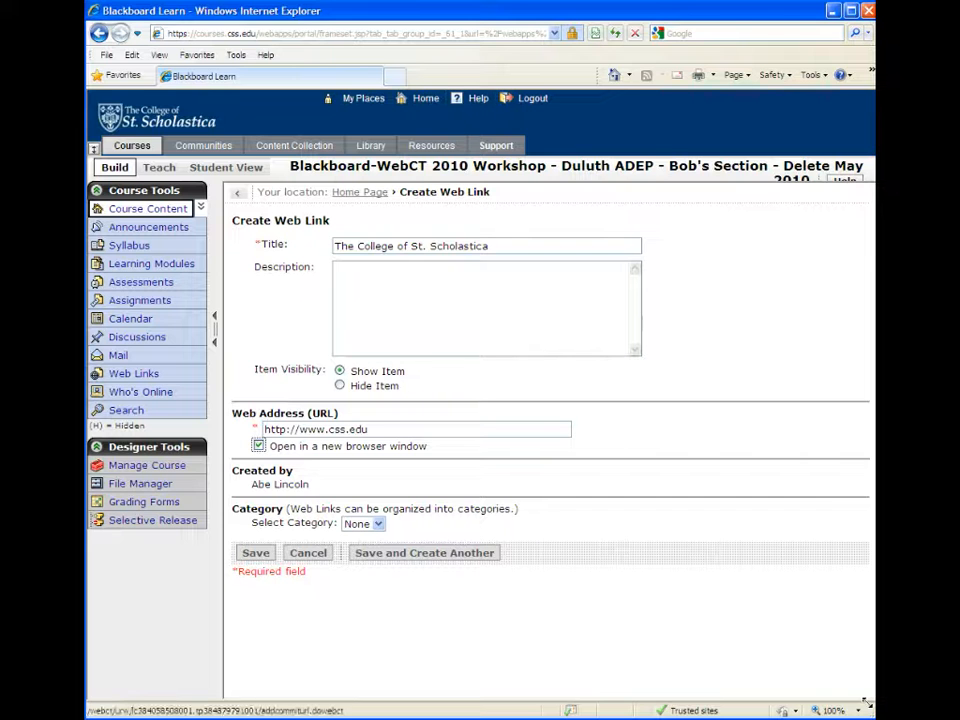
pyautogui.press('Tab')
pyautogui.press('Tab')
pyautogui.press('Return')
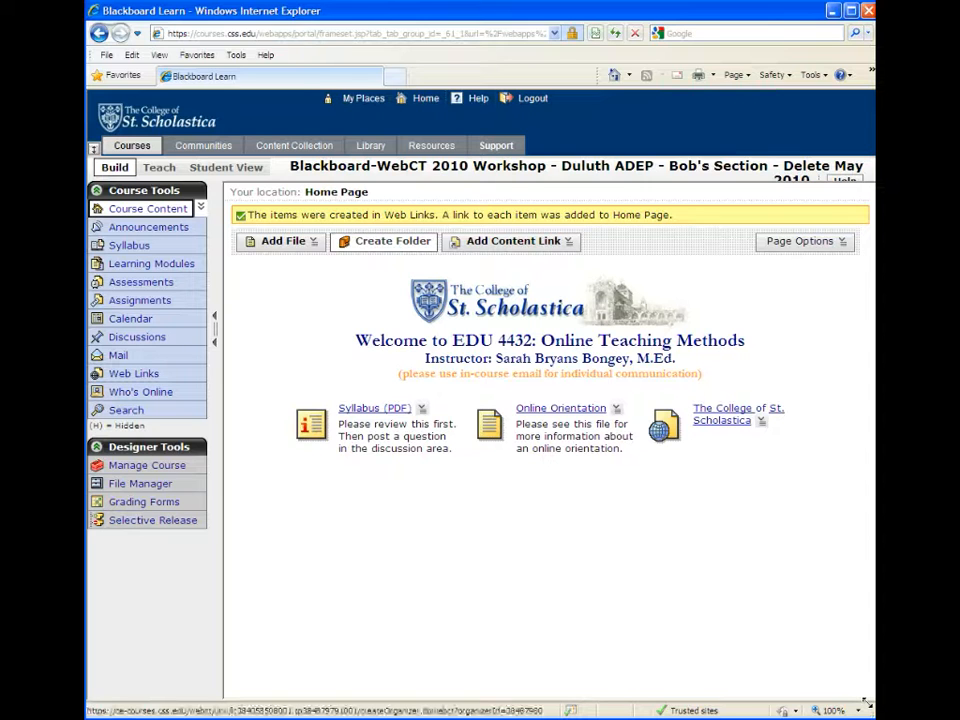
# - Create a folder titled Week One Materials and save it
pyautogui.click(384, 240)
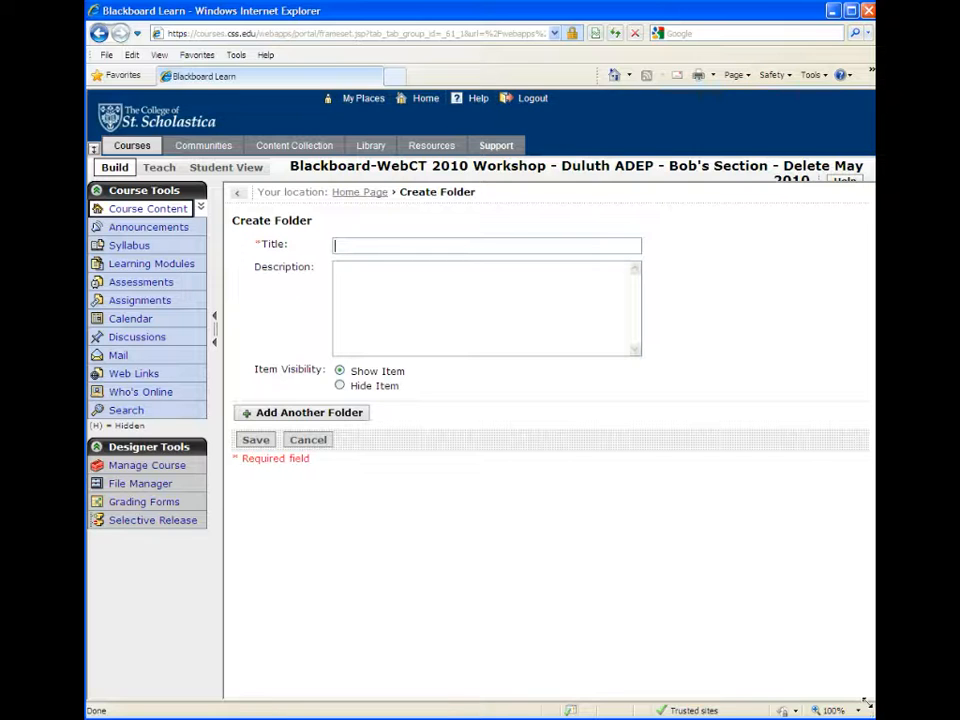
pyautogui.write('Week One Materials')
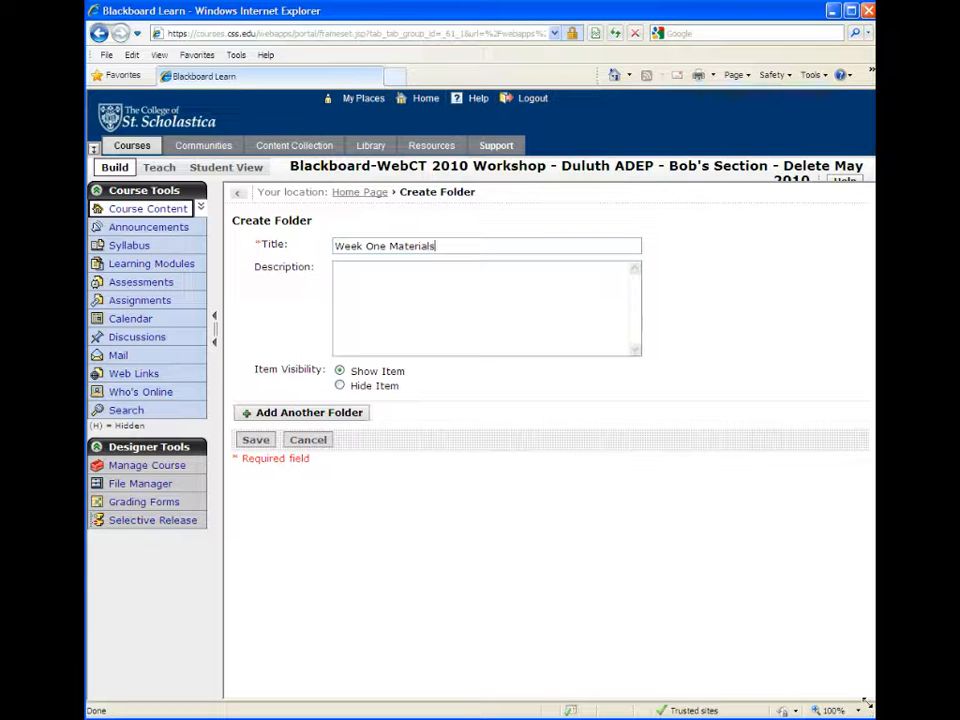
pyautogui.click(255, 440)
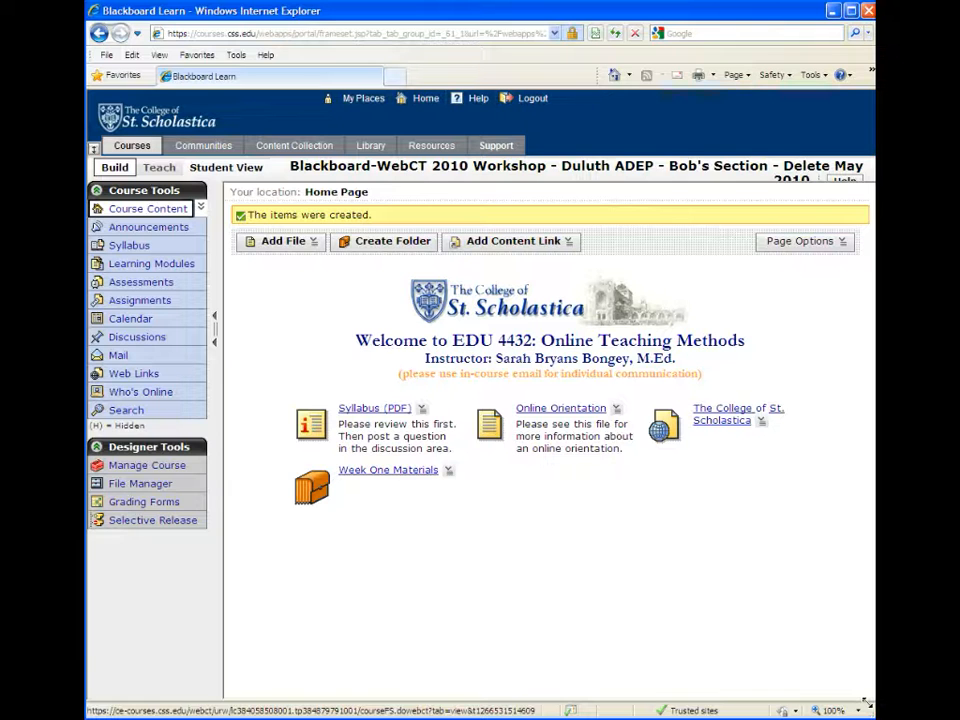
pyautogui.click(226, 167)
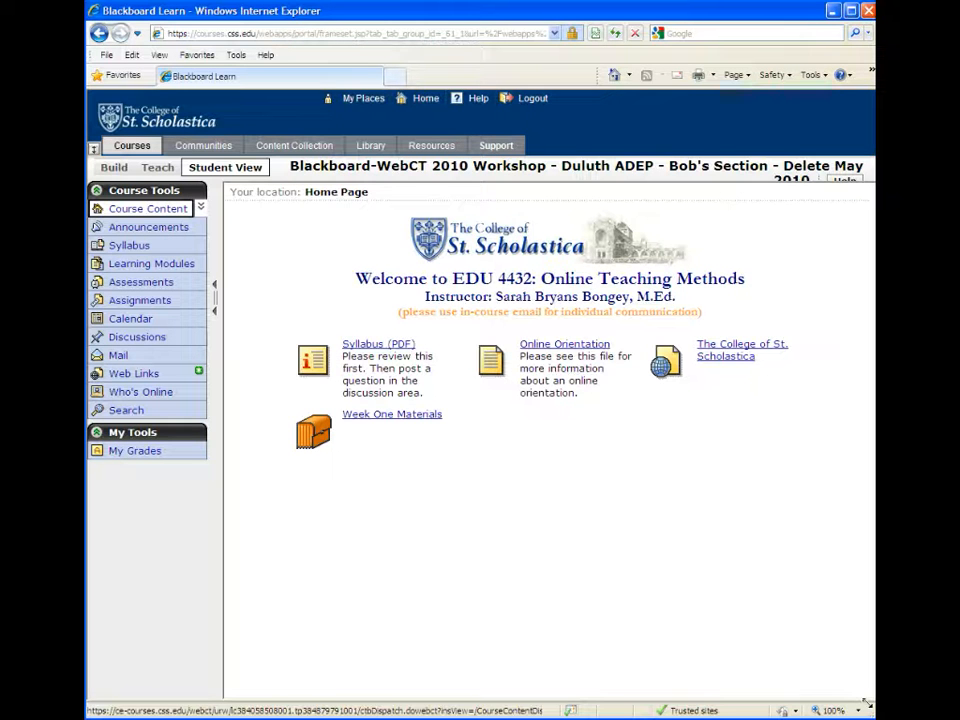
pyautogui.click(114, 167)
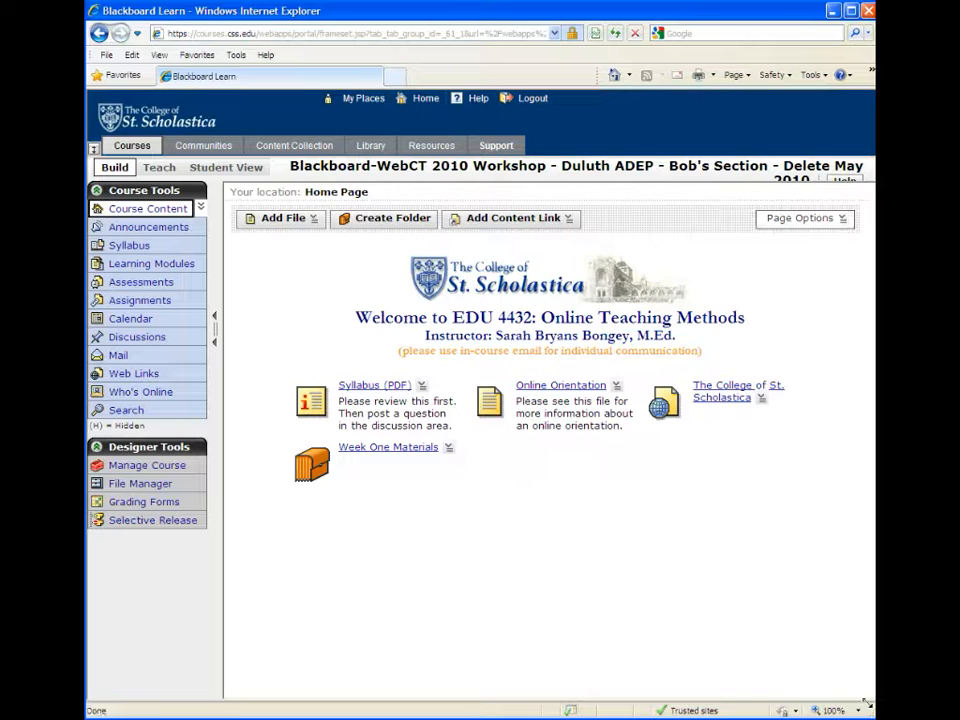
# - Switch to Power View and move Week One Materials directly below the Syllabus
pyautogui.click(805, 218)
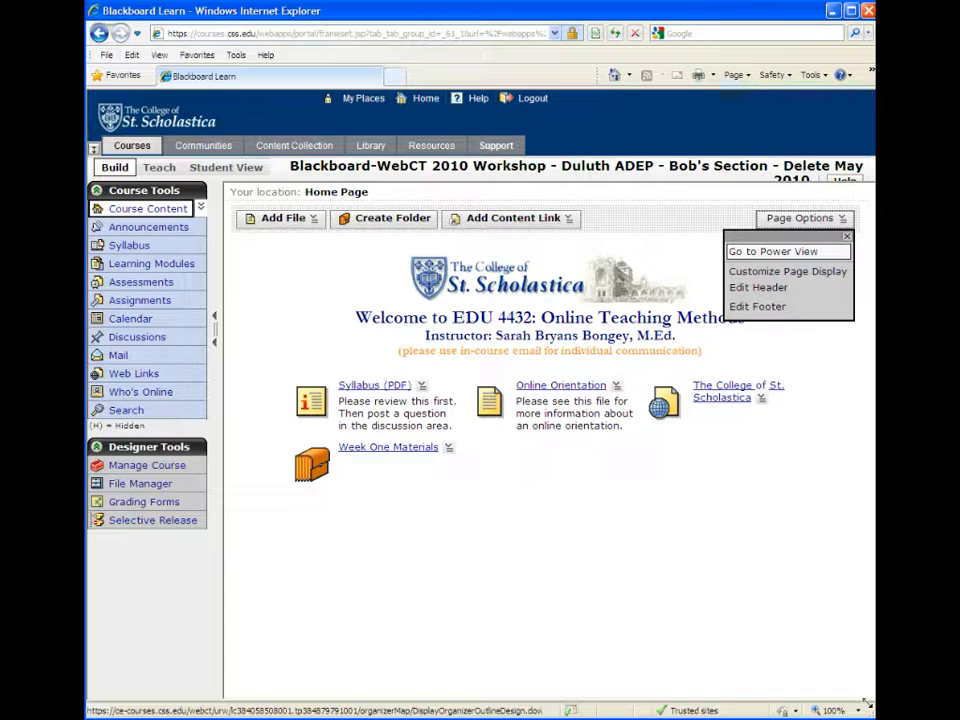
pyautogui.click(773, 251)
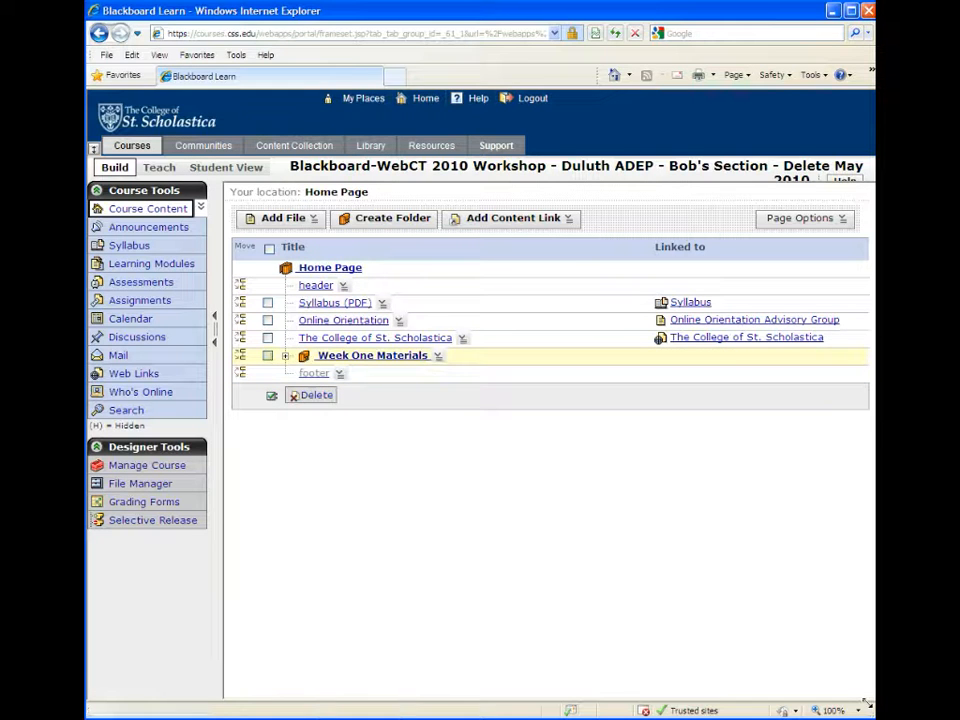
pyautogui.click(267, 355)
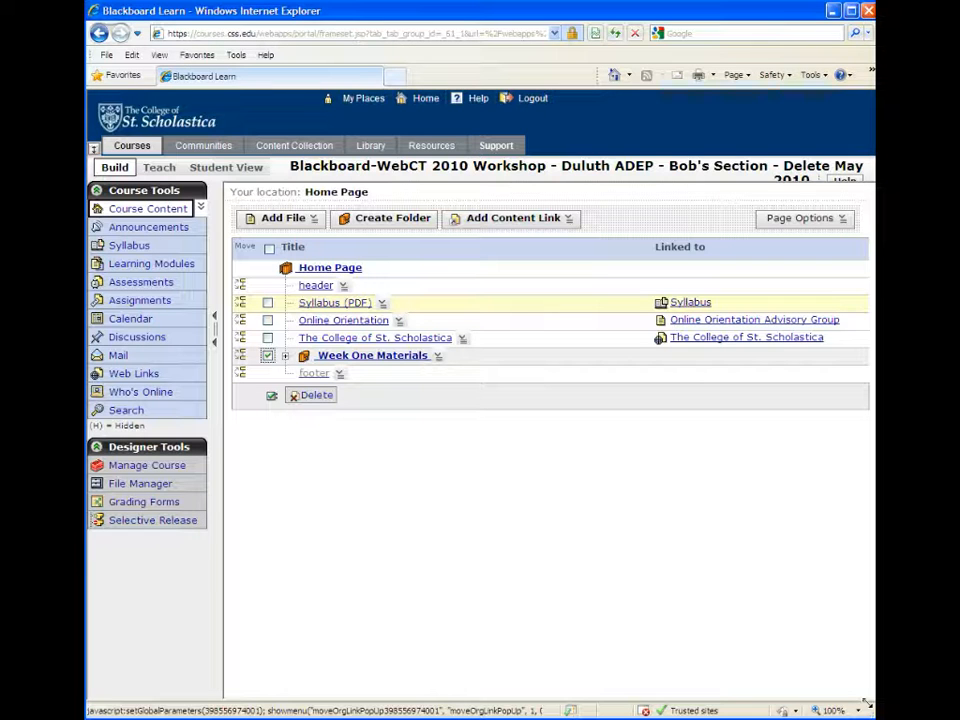
pyautogui.click(241, 302)
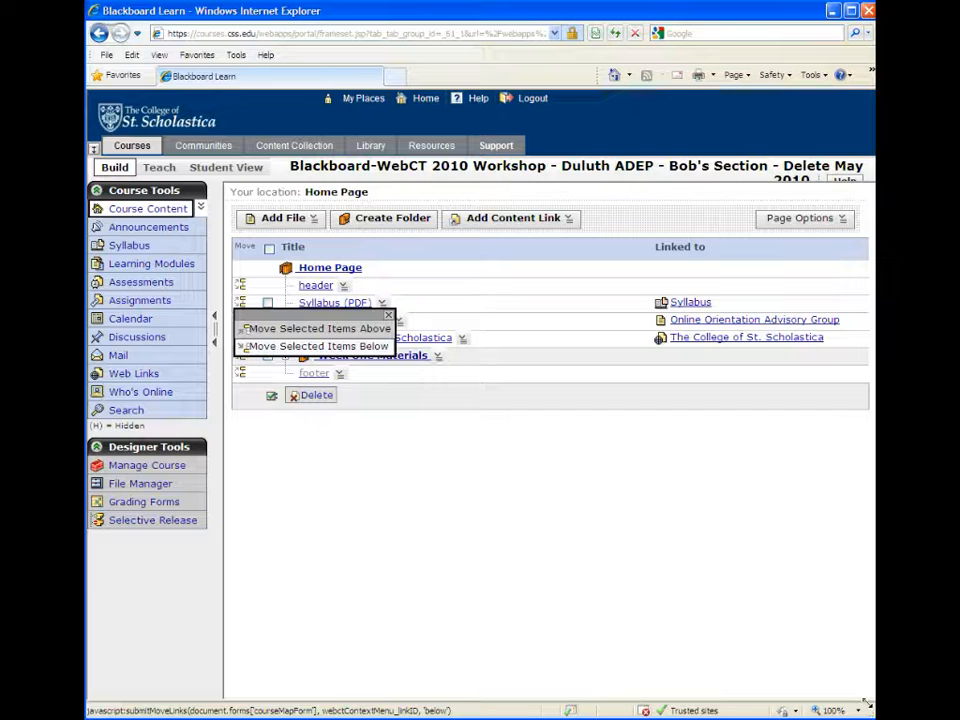
pyautogui.click(316, 346)
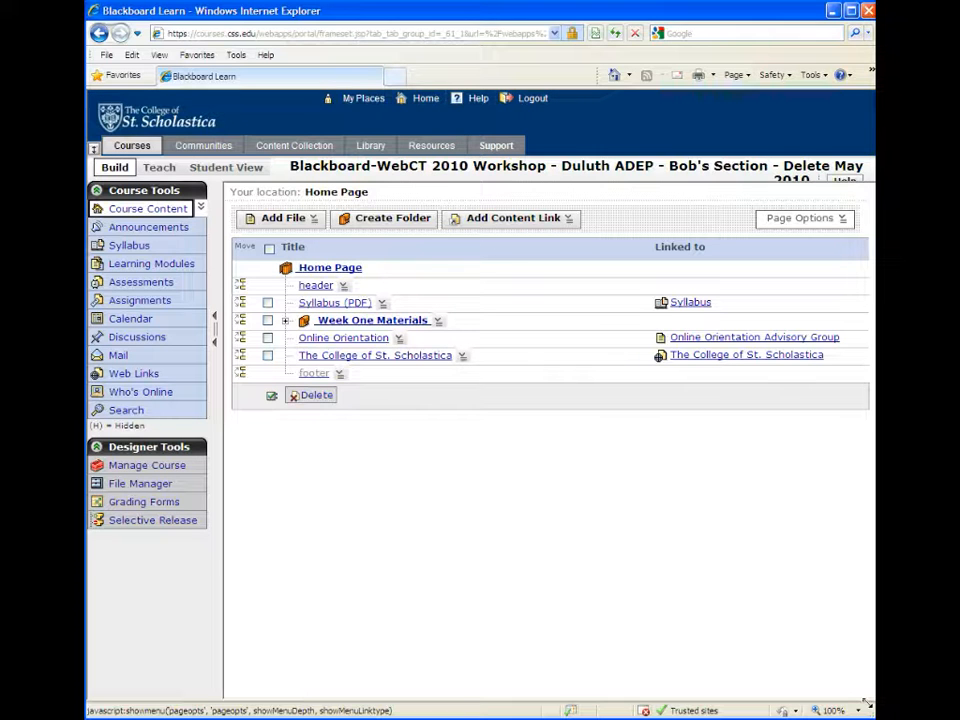
# - Return the home page to Basic View via Page Options
pyautogui.click(805, 218)
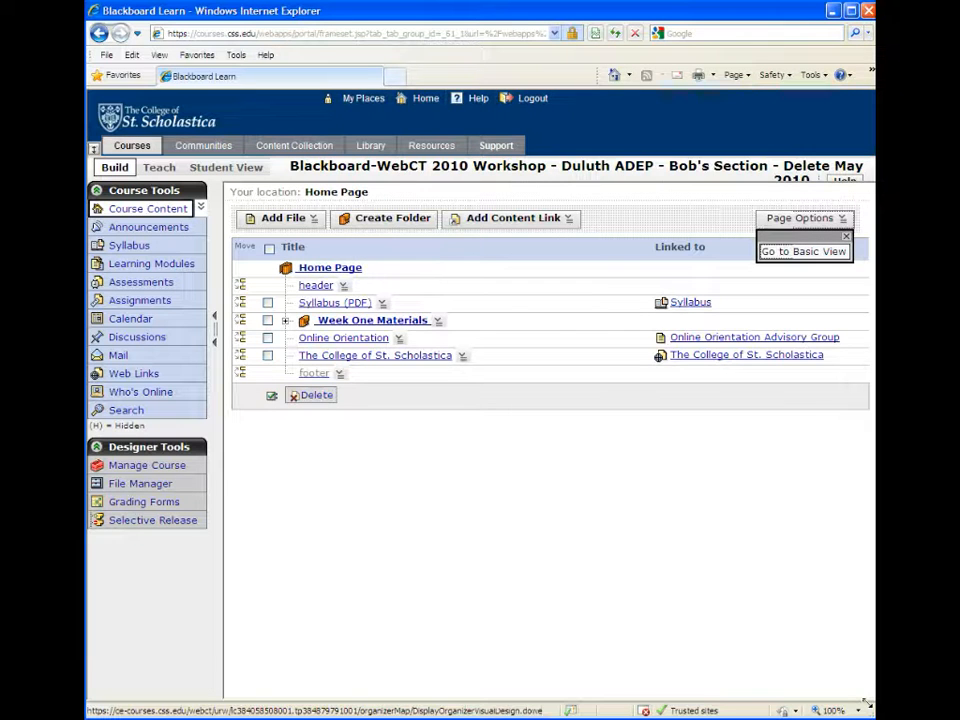
pyautogui.click(804, 251)
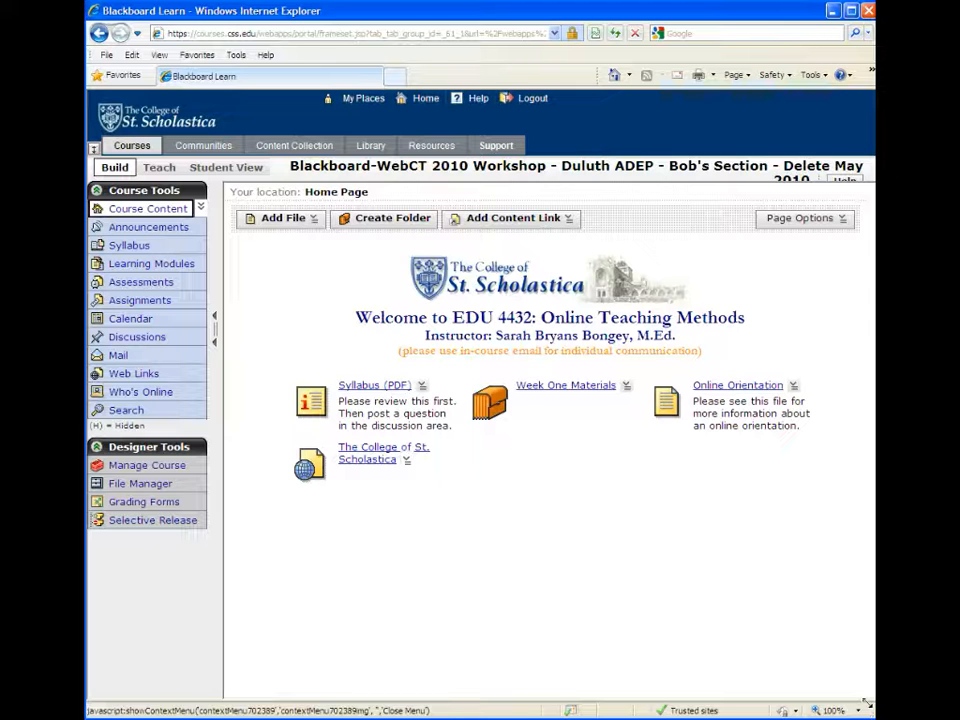
# - Move The College of St. Scholastica link into the Week One Materials folder
pyautogui.click(406, 459)
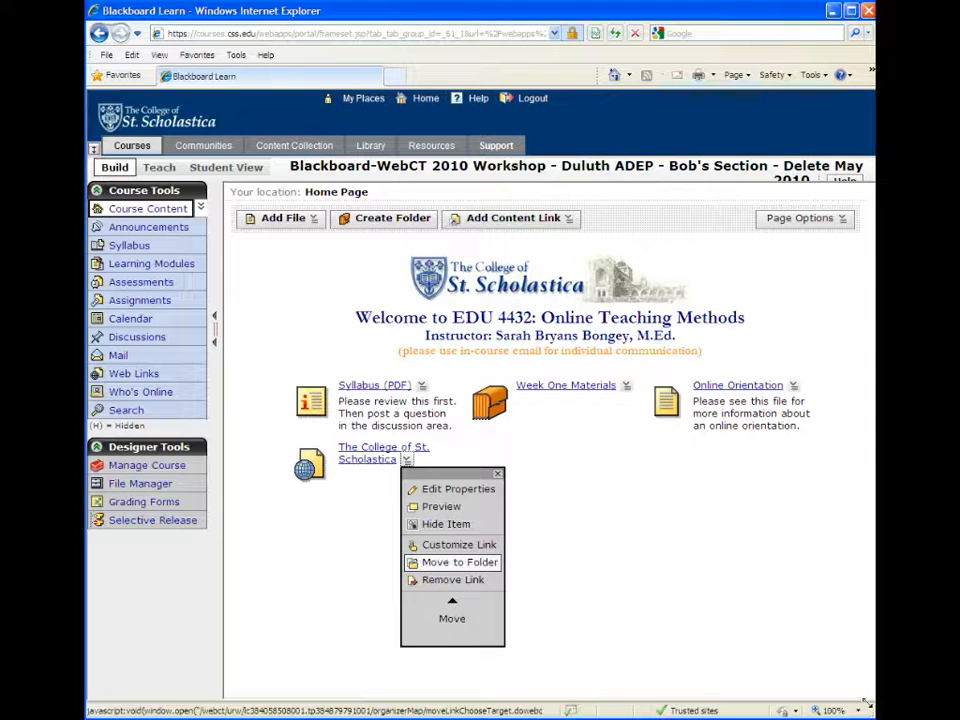
pyautogui.click(459, 562)
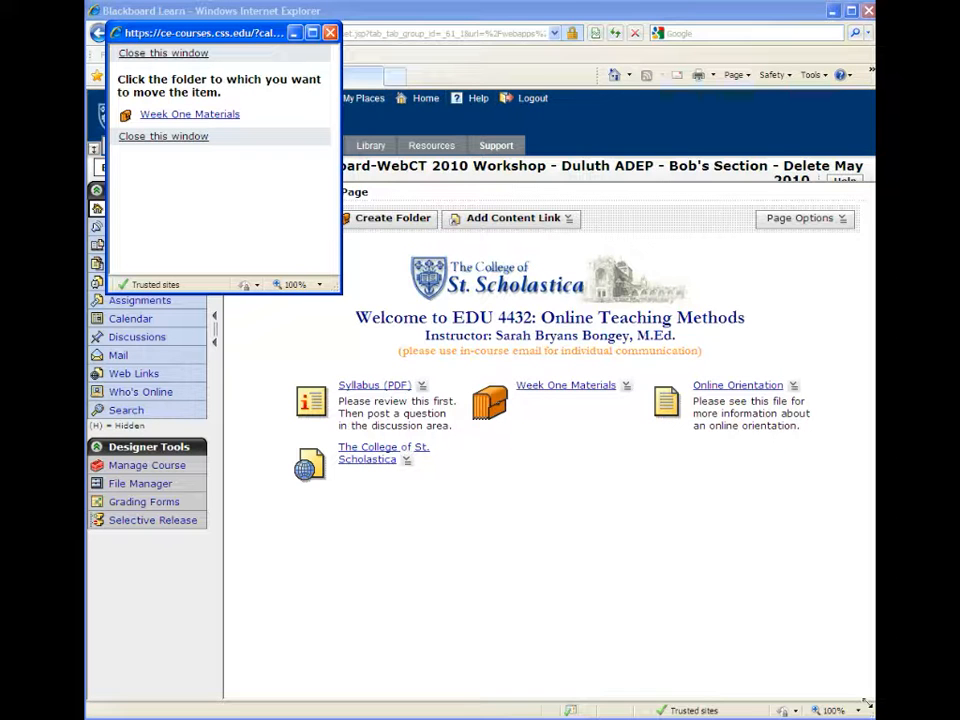
pyautogui.click(189, 113)
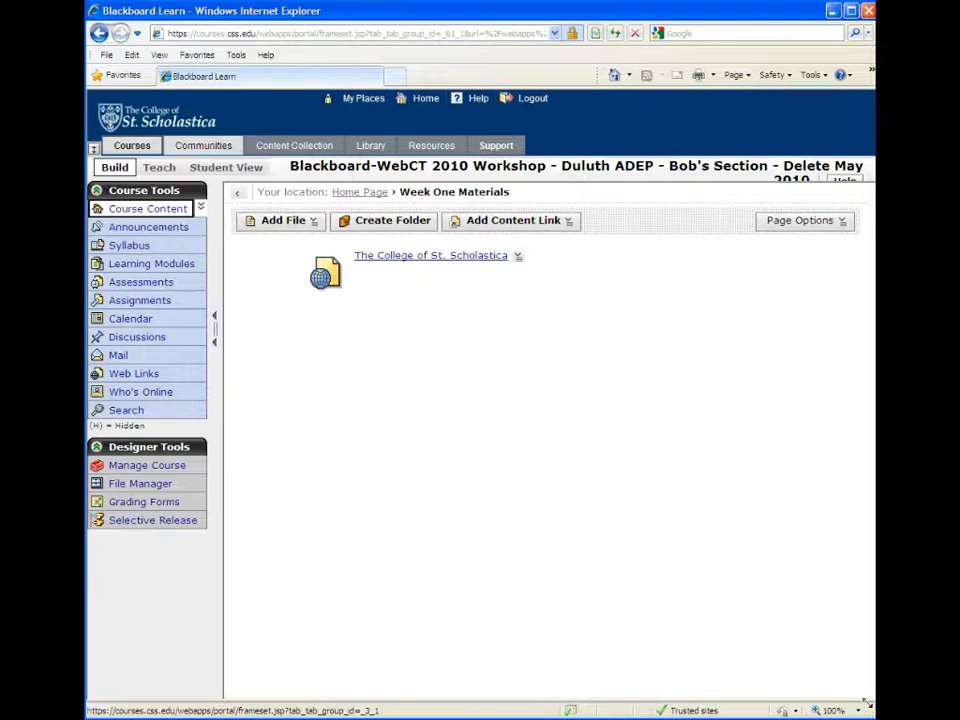